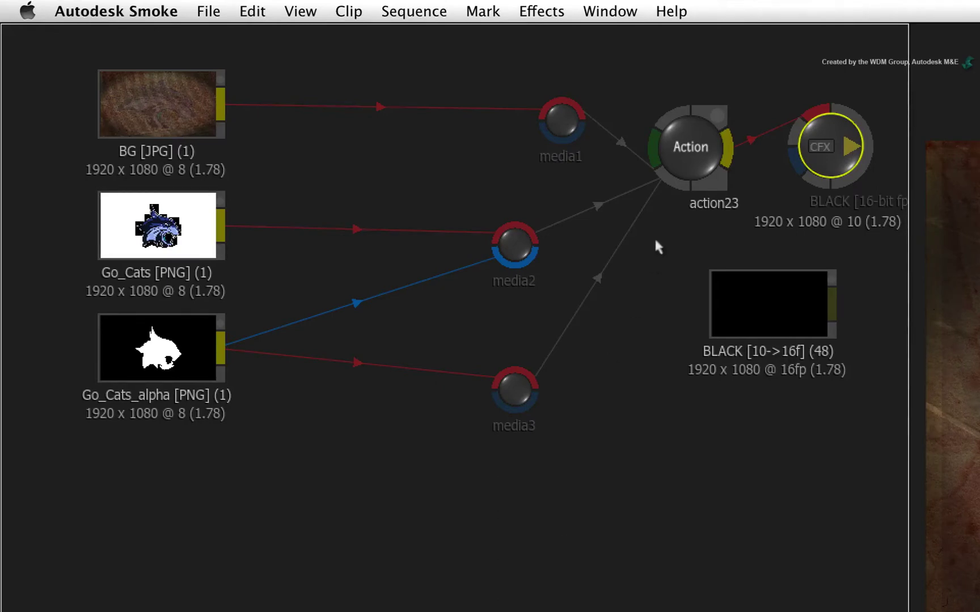
# Preview the Go_Cats logo and its Go_Cats_alpha matte, then show the colour Go_Cats logo again
pyautogui.click(143, 232)
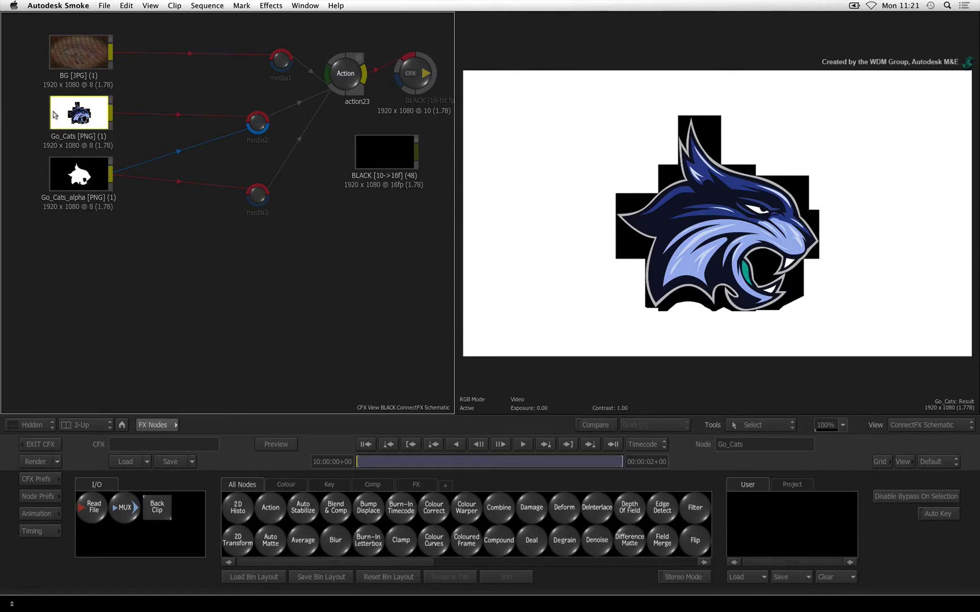
pyautogui.click(63, 163)
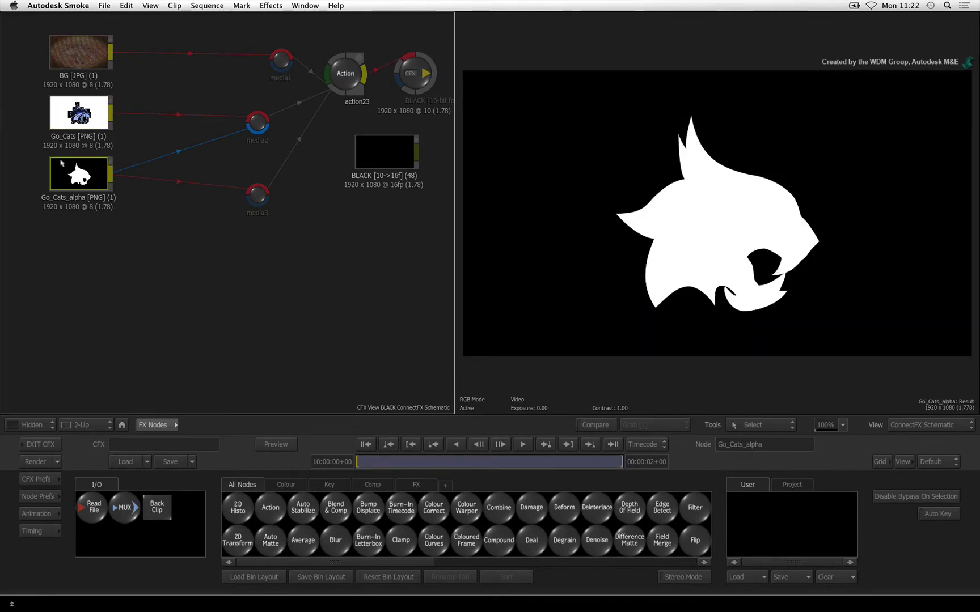
pyautogui.click(63, 116)
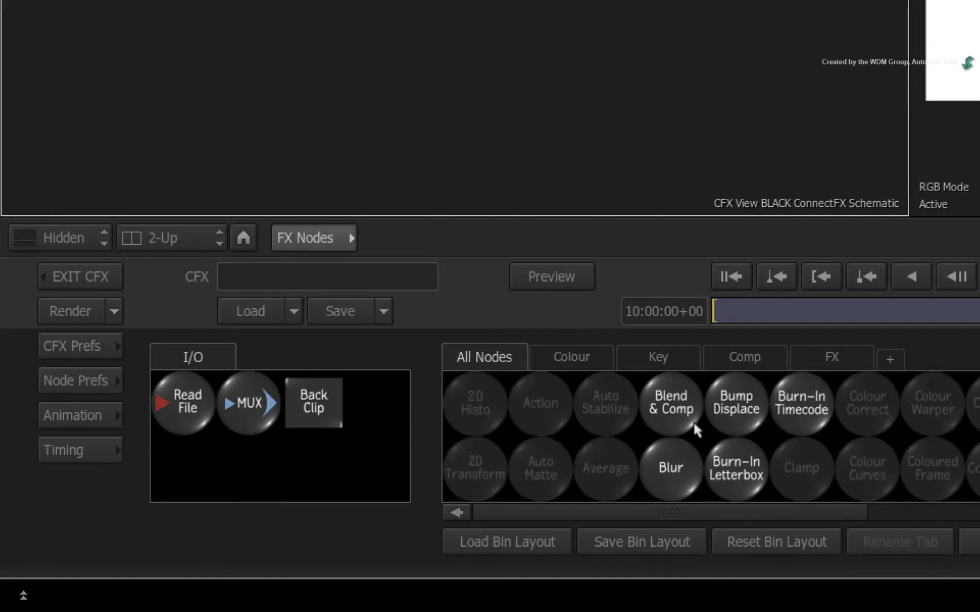
# Insert a Blend & Comp after Go_Cats, feed it Go_Cats_alpha, and add Coloured Frame col28 below
pyautogui.moveTo(665, 401); pyautogui.dragTo(355, 228)
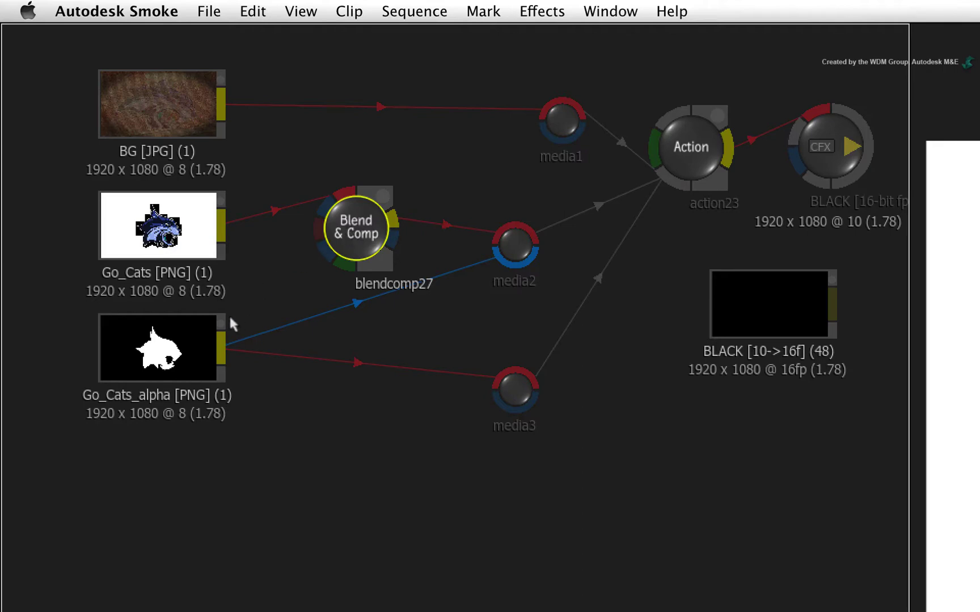
pyautogui.moveTo(221, 341); pyautogui.dragTo(314, 199)
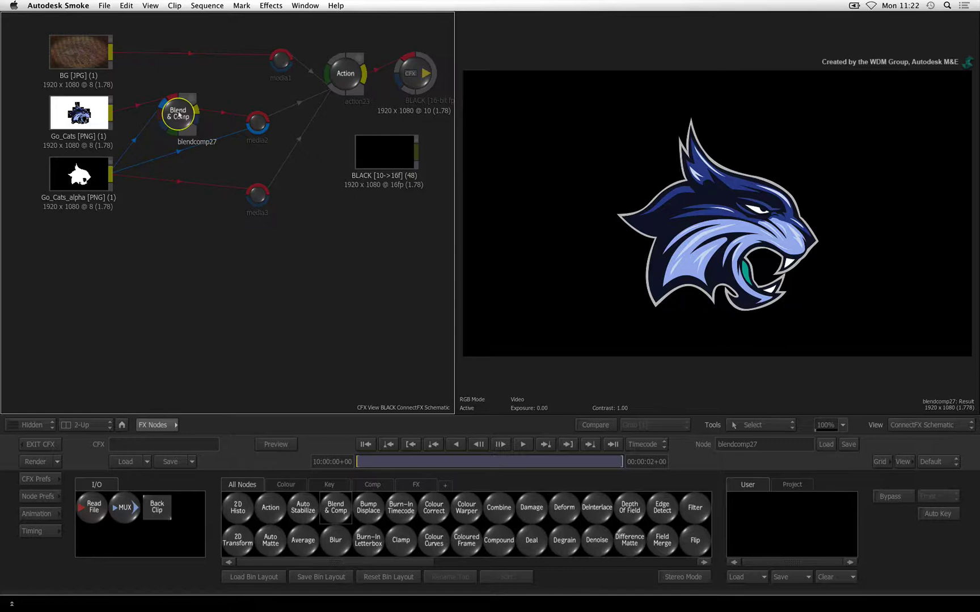
pyautogui.moveTo(178, 115); pyautogui.dragTo(182, 116)
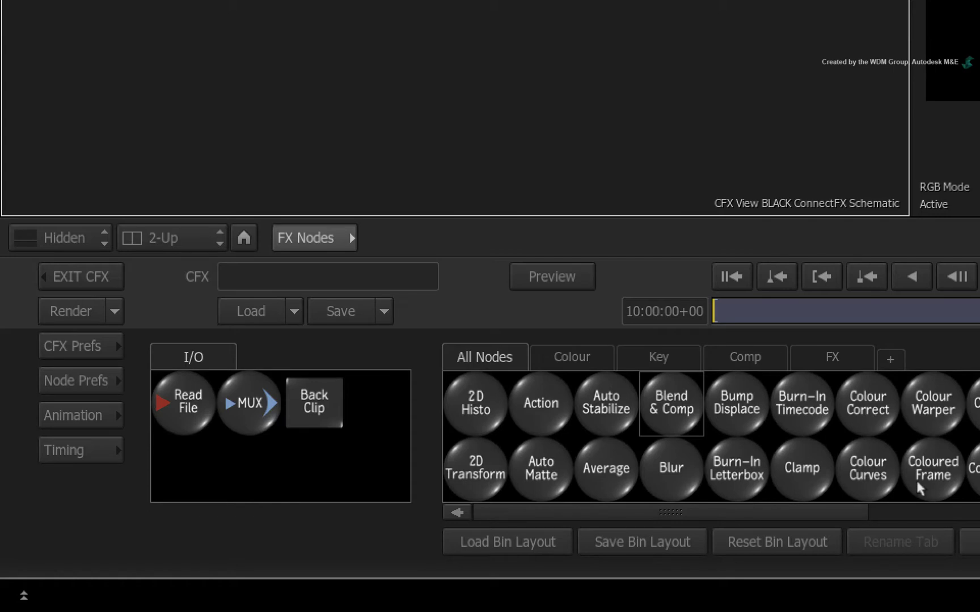
pyautogui.moveTo(465, 544); pyautogui.dragTo(467, 495)
pyautogui.moveTo(935, 379); pyautogui.dragTo(372, 75)
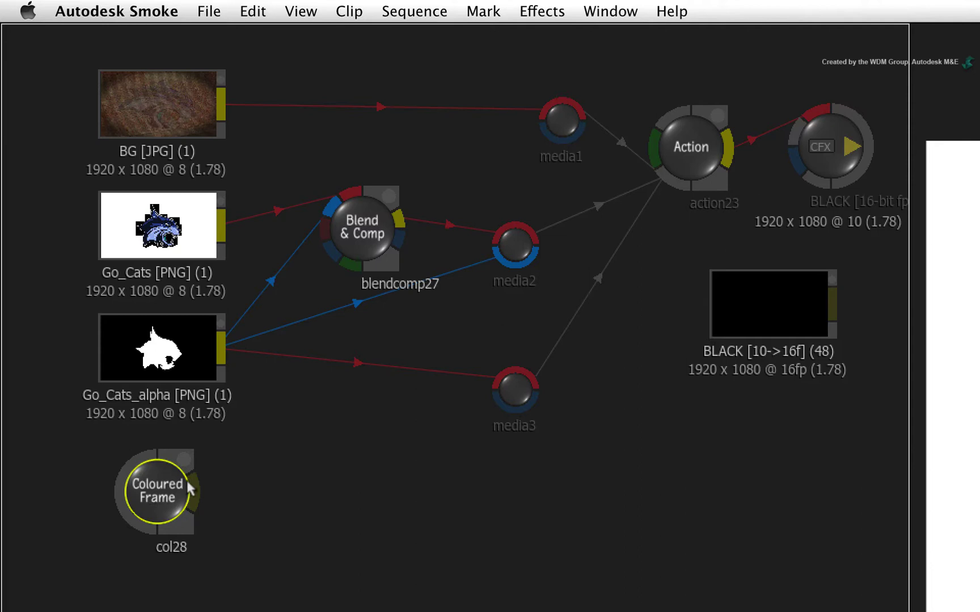
# Connect col28 to Blend & Comp's back input, set col28 to 8-bit, and view the logo on white
pyautogui.moveTo(193, 487); pyautogui.dragTo(340, 262)
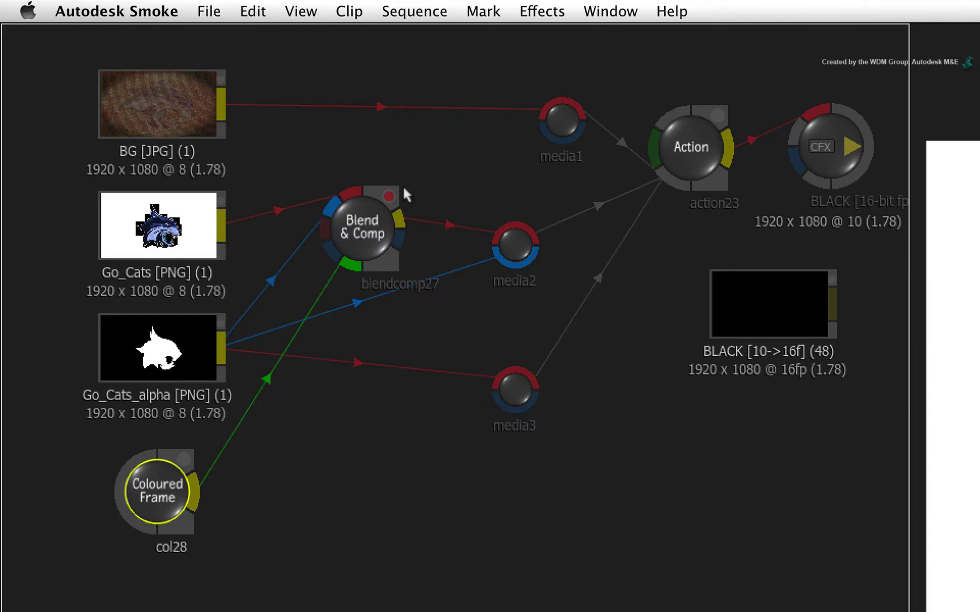
pyautogui.click(202, 213)
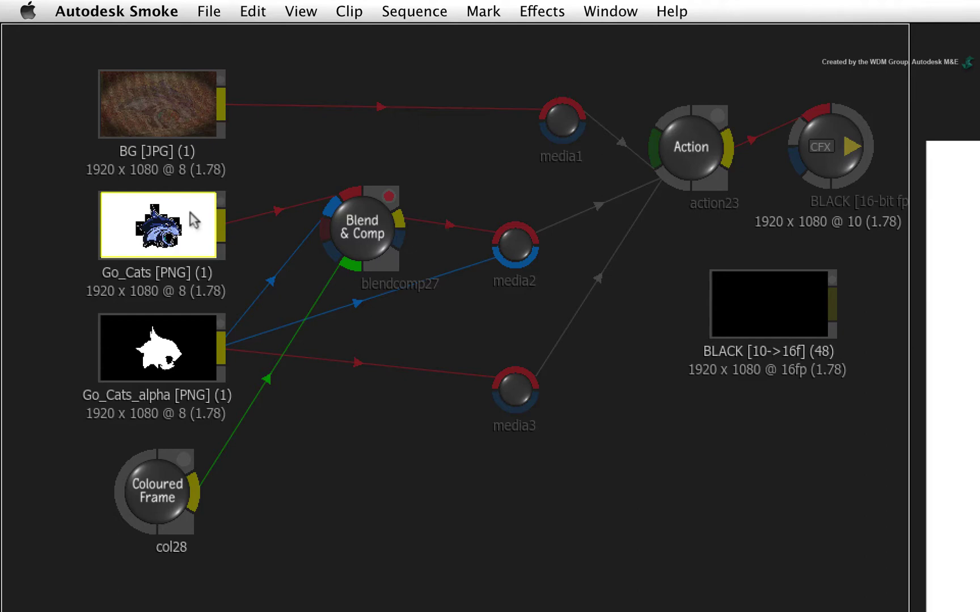
pyautogui.click(156, 512)
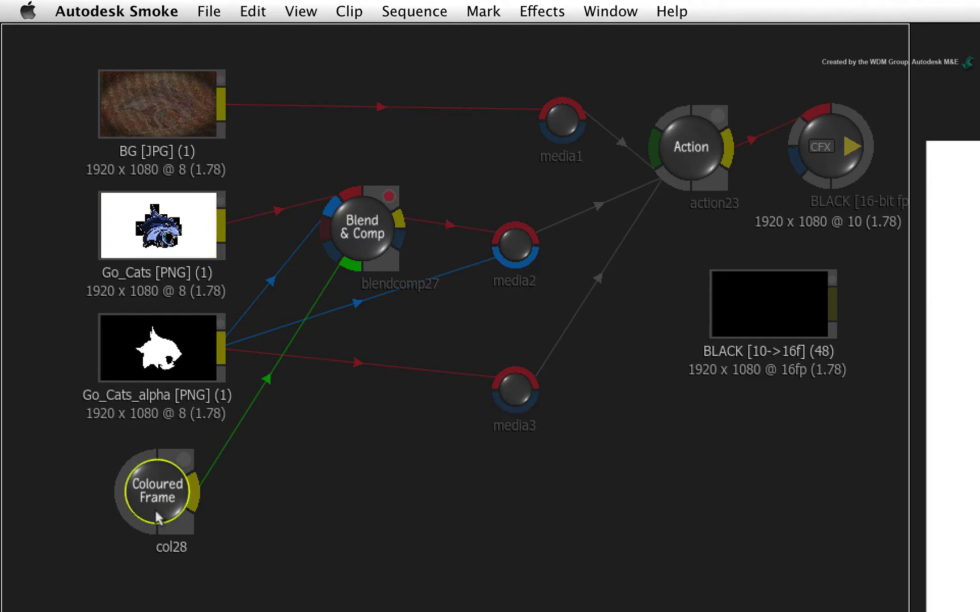
pyautogui.doubleClick(157, 513)
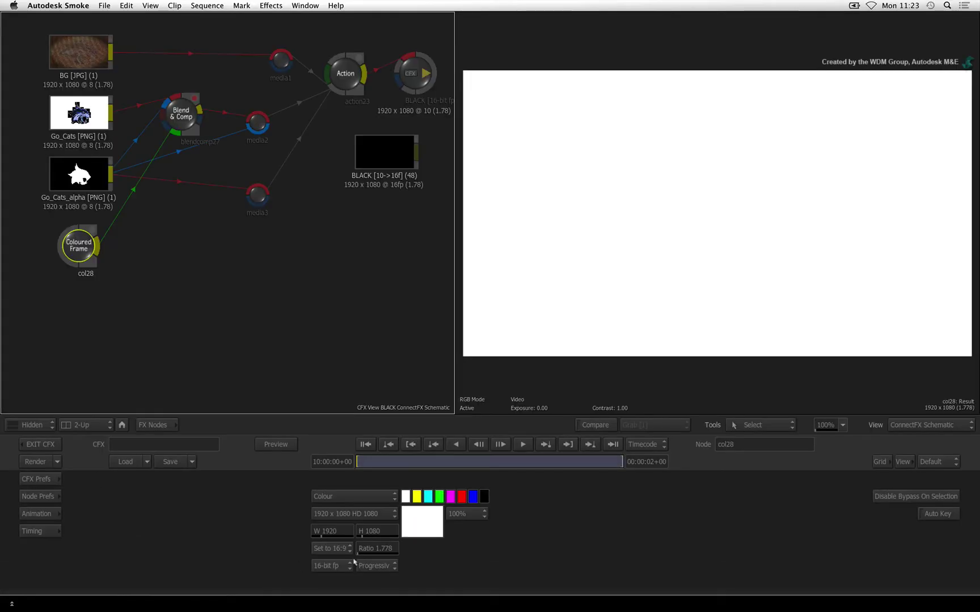
pyautogui.click(209, 513)
pyautogui.click(356, 233)
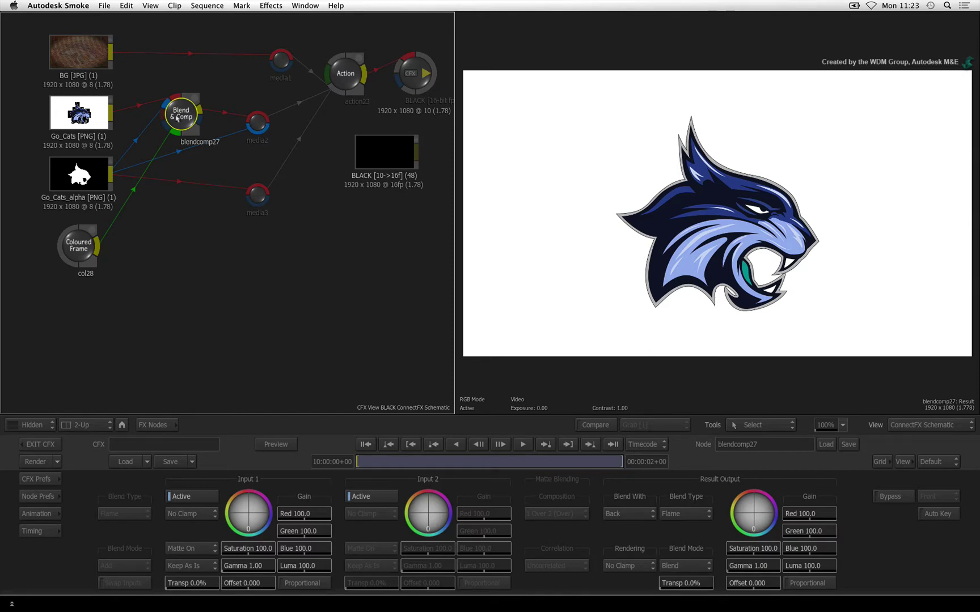
# Lower col28's lightness to 503 for mid grey, check the logo over grey, then view Go_Cats_alpha
pyautogui.click(83, 248)
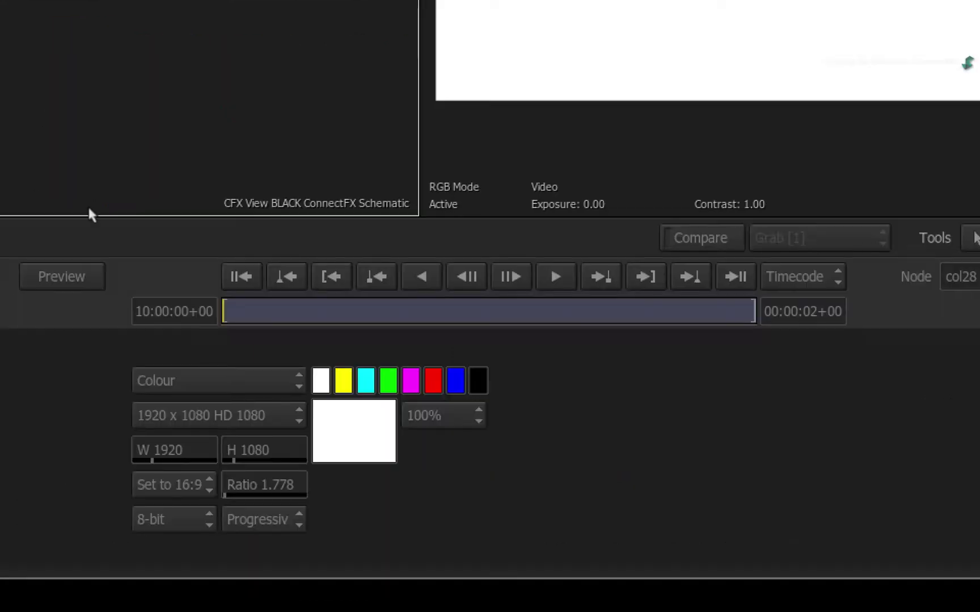
pyautogui.click(361, 424)
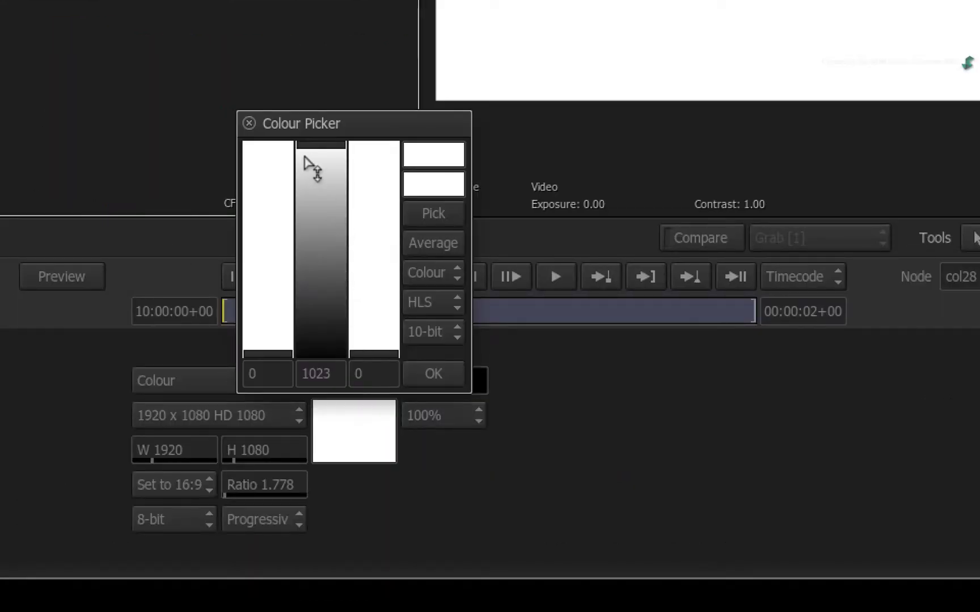
pyautogui.moveTo(304, 146); pyautogui.dragTo(368, 367)
pyautogui.click(430, 368)
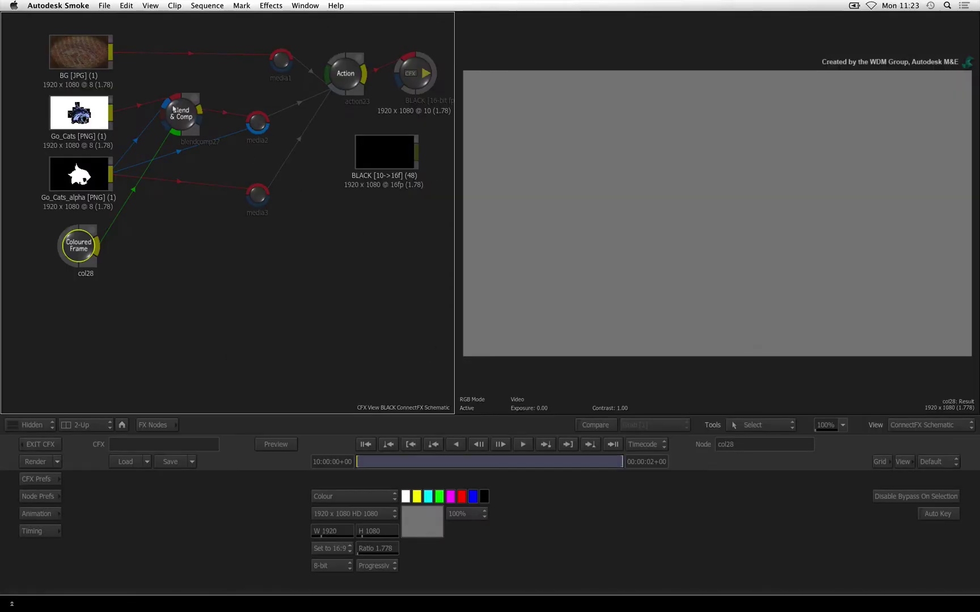
pyautogui.click(174, 110)
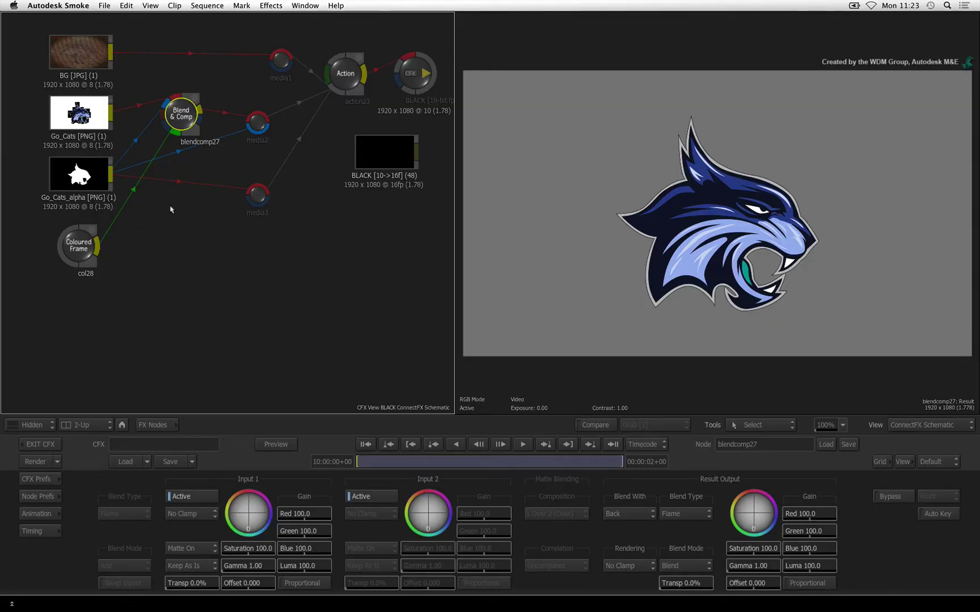
pyautogui.click(96, 171)
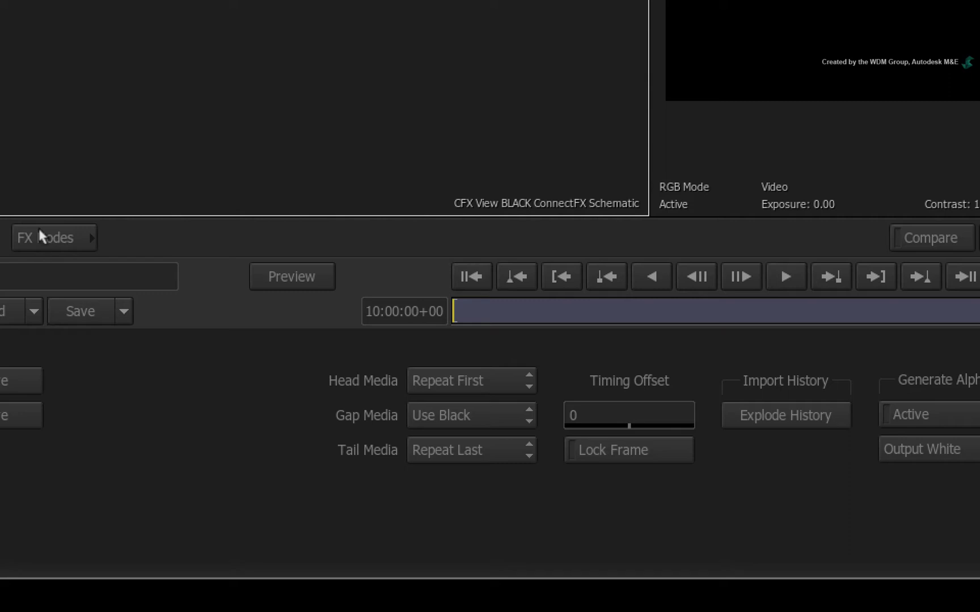
# Add a Matte Edge node from FX Nodes and link Go_Cats_alpha into it
pyautogui.click(40, 234)
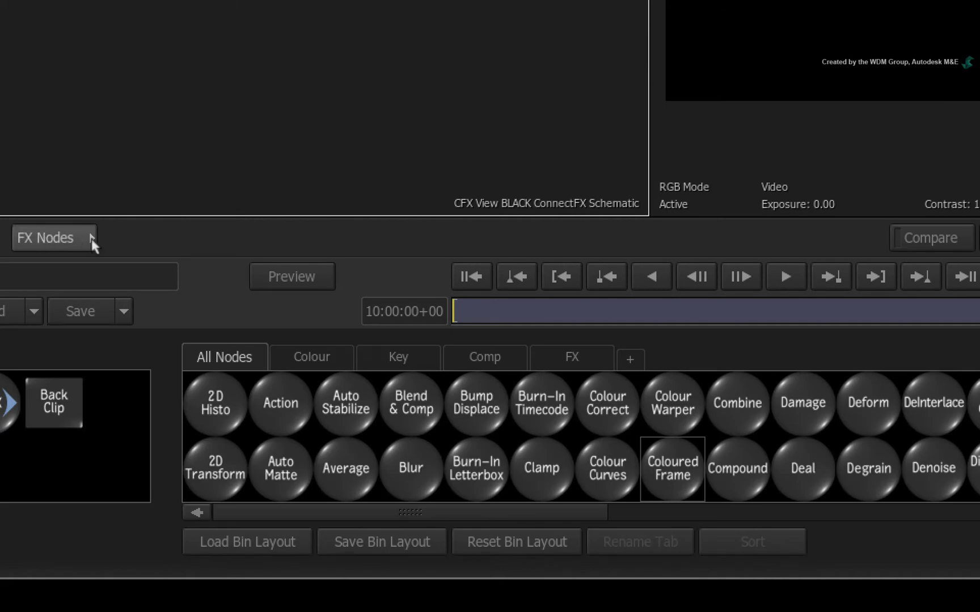
pyautogui.scroll(-3, 650, 470)
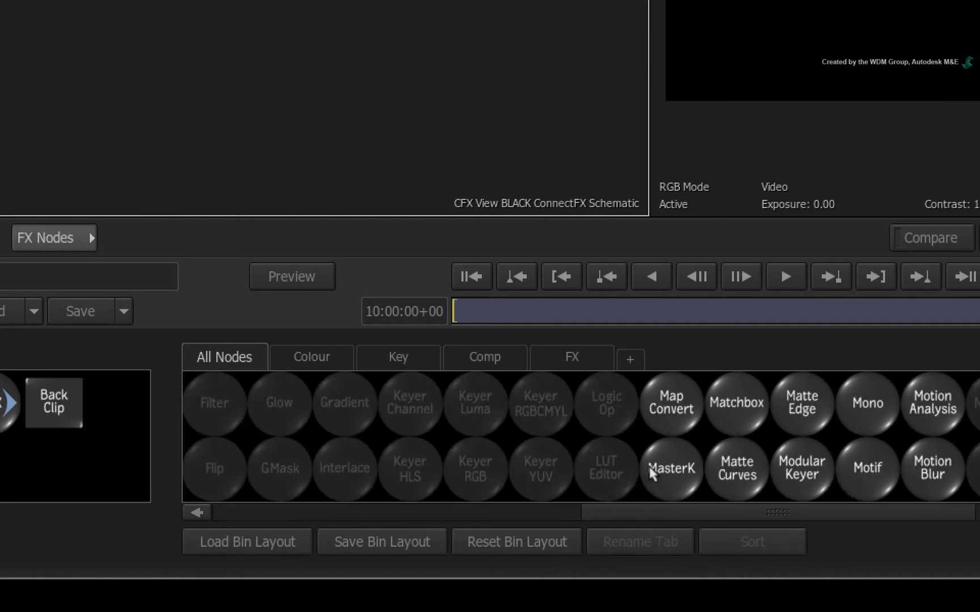
pyautogui.moveTo(799, 401); pyautogui.dragTo(380, 205)
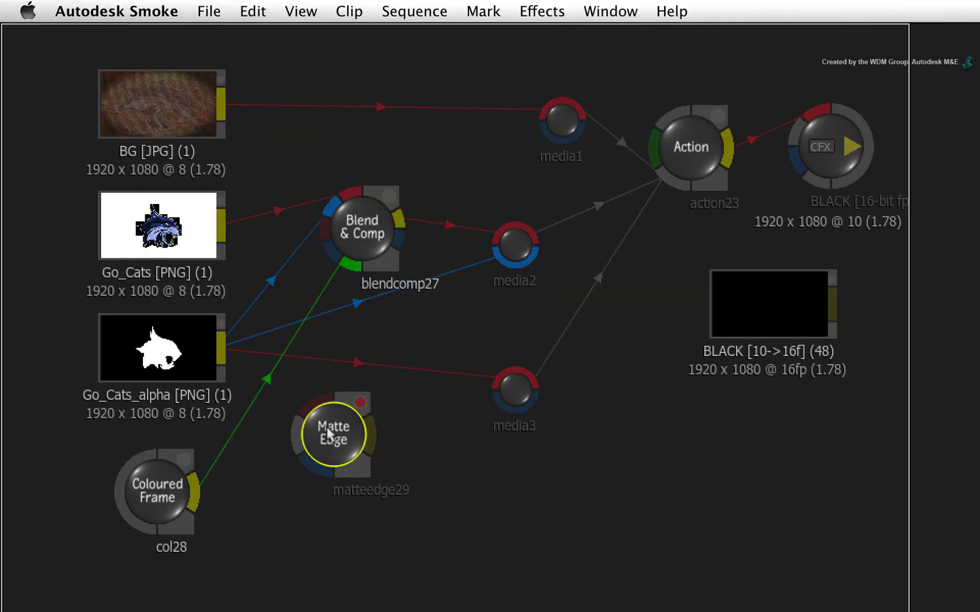
pyautogui.moveTo(221, 350); pyautogui.dragTo(305, 399)
pyautogui.moveTo(334, 434); pyautogui.dragTo(340, 420)
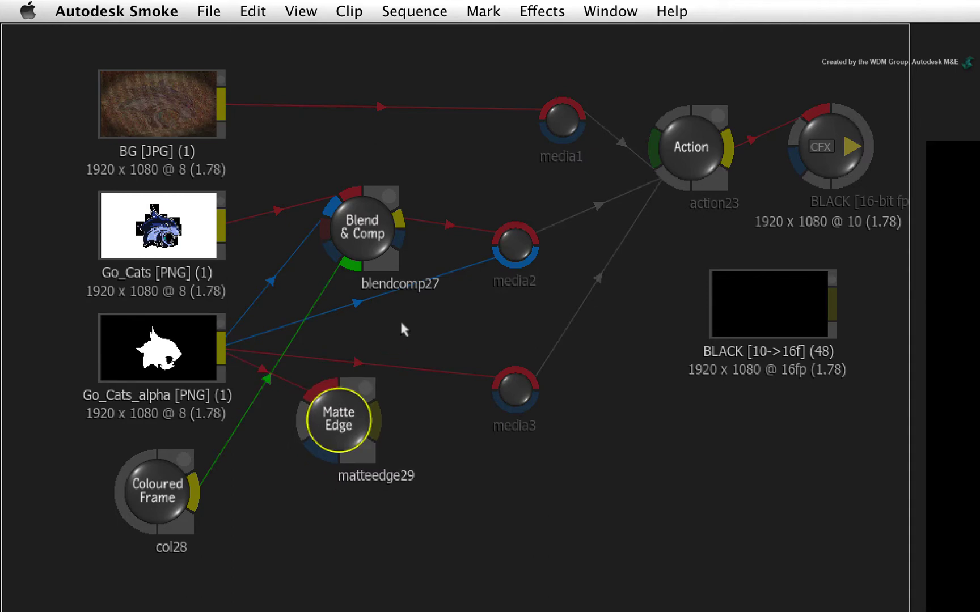
# Route the Matte Edge output into media2 and media3, placing the node beside Go_Cats_alpha
pyautogui.moveTo(475, 263); pyautogui.dragTo(482, 260)
pyautogui.click(347, 217)
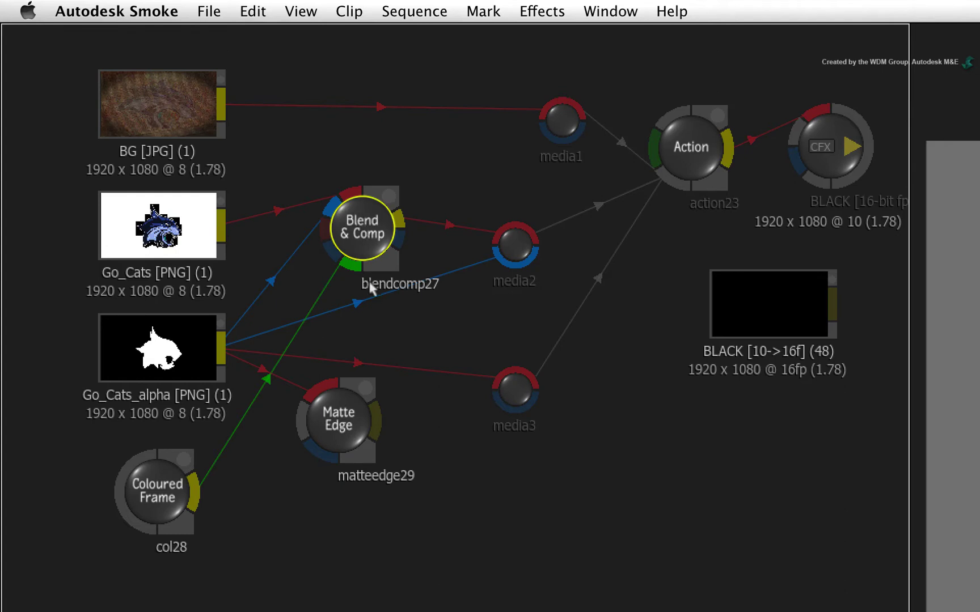
pyautogui.moveTo(394, 393); pyautogui.dragTo(509, 251)
pyautogui.moveTo(420, 447); pyautogui.dragTo(503, 370)
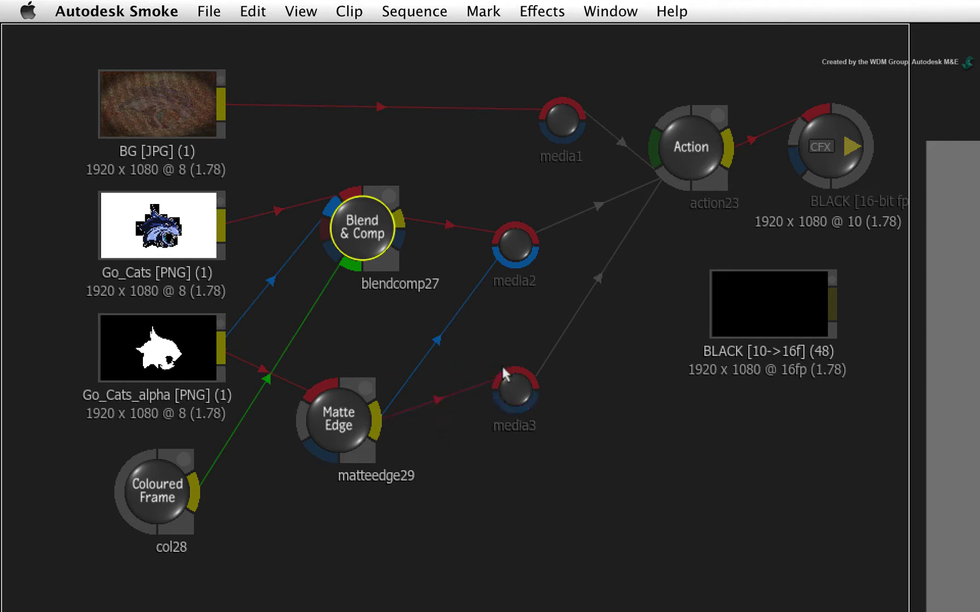
pyautogui.moveTo(339, 419); pyautogui.dragTo(375, 356)
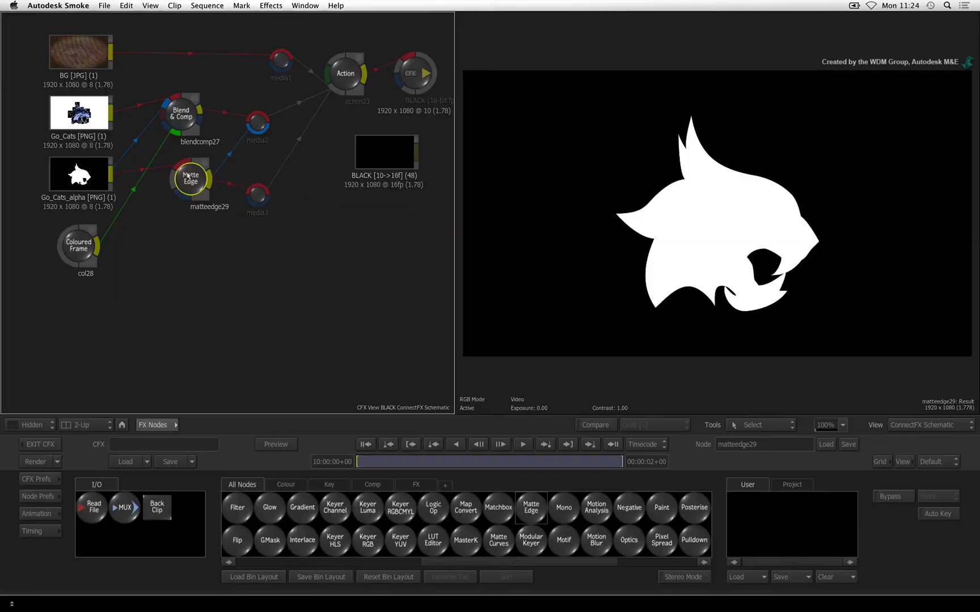
# Turn on Shrink in the Matte Edge settings, comparing the matte with shrink off and on
pyautogui.moveTo(187, 176); pyautogui.dragTo(186, 179)
pyautogui.doubleClick(185, 192)
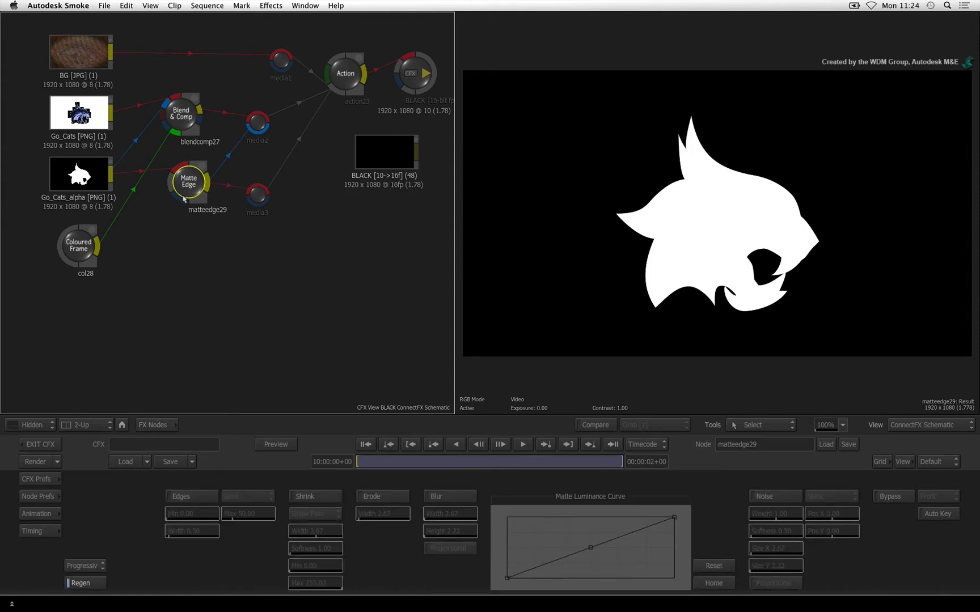
pyautogui.click(325, 496)
pyautogui.click(324, 496)
pyautogui.click(324, 496)
pyautogui.click(324, 496)
pyautogui.click(325, 496)
pyautogui.click(324, 496)
pyautogui.click(324, 496)
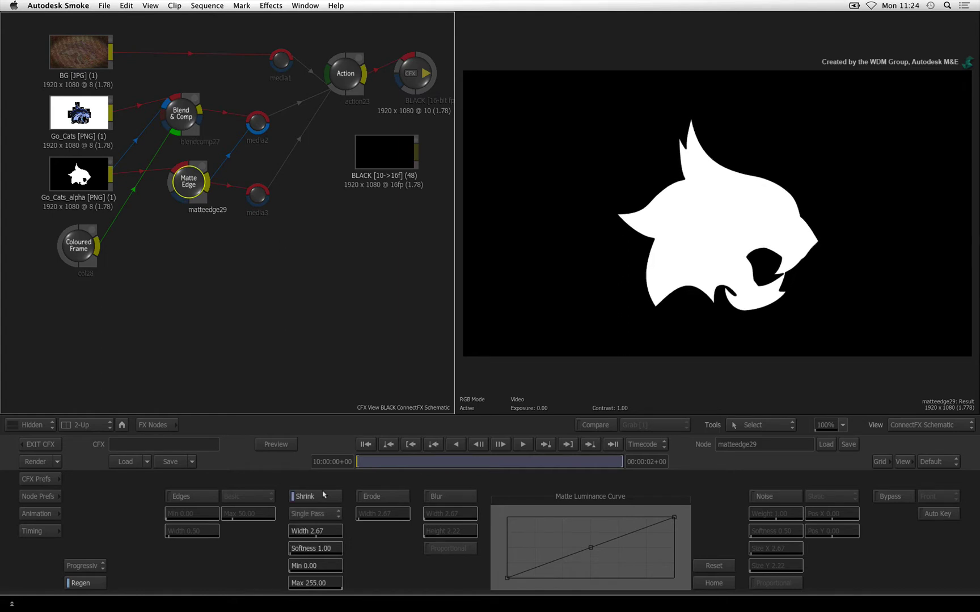
pyautogui.click(325, 496)
pyautogui.click(324, 497)
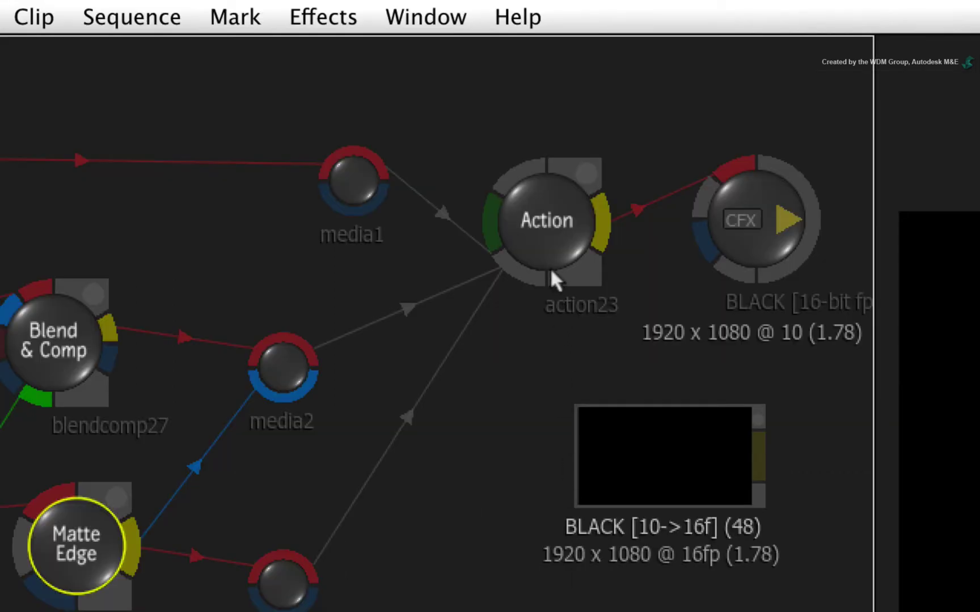
# Set action23 as Context 1 and display it in the viewer with Ctrl+1
pyautogui.click(538, 226)
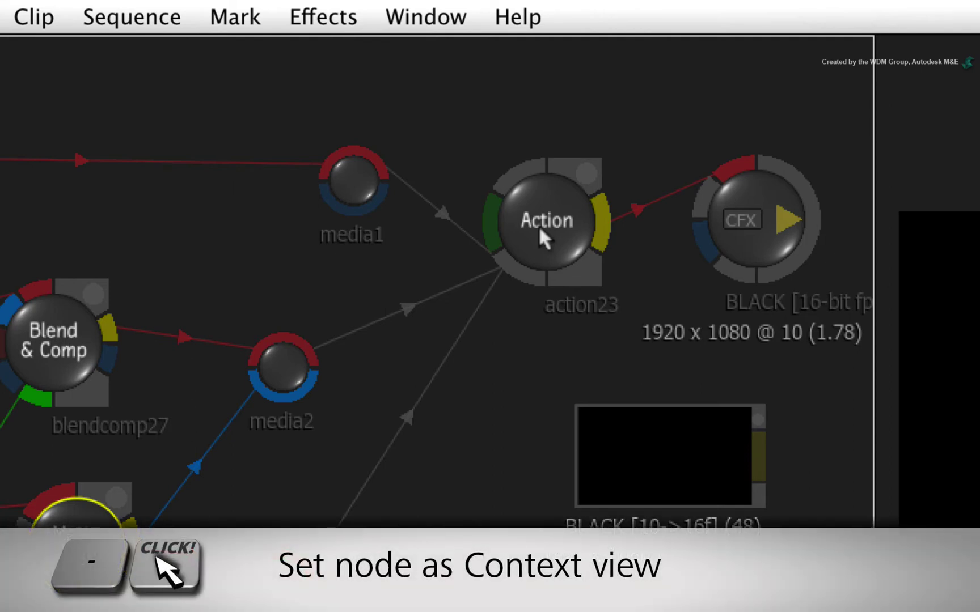
pyautogui.click(538, 225)
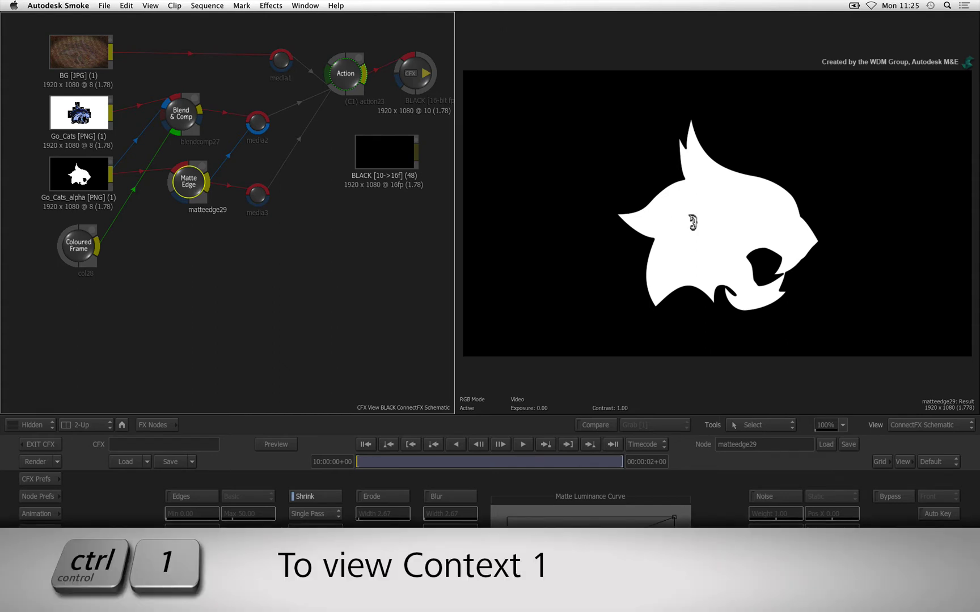
pyautogui.hotkey('ctrl', '1')
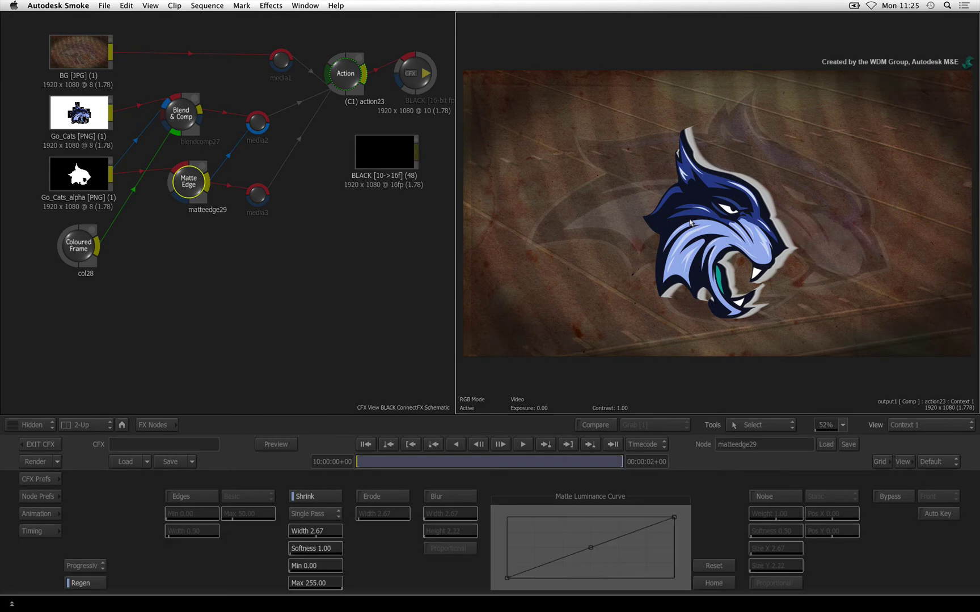
# Set the Matte Edge shrink width to -10 so the edge expands outward
pyautogui.click(192, 190)
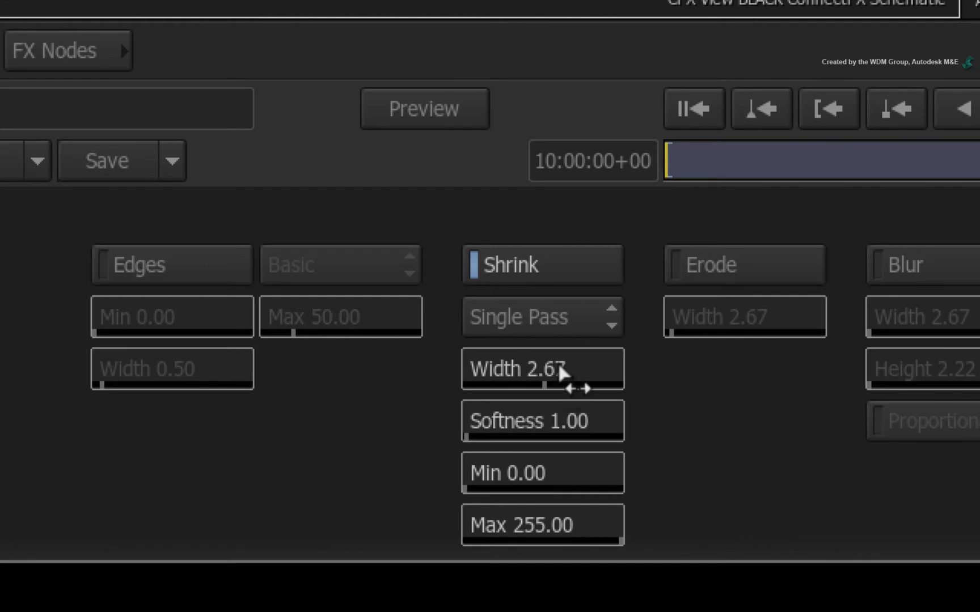
pyautogui.moveTo(553, 363); pyautogui.dragTo(218, 370)
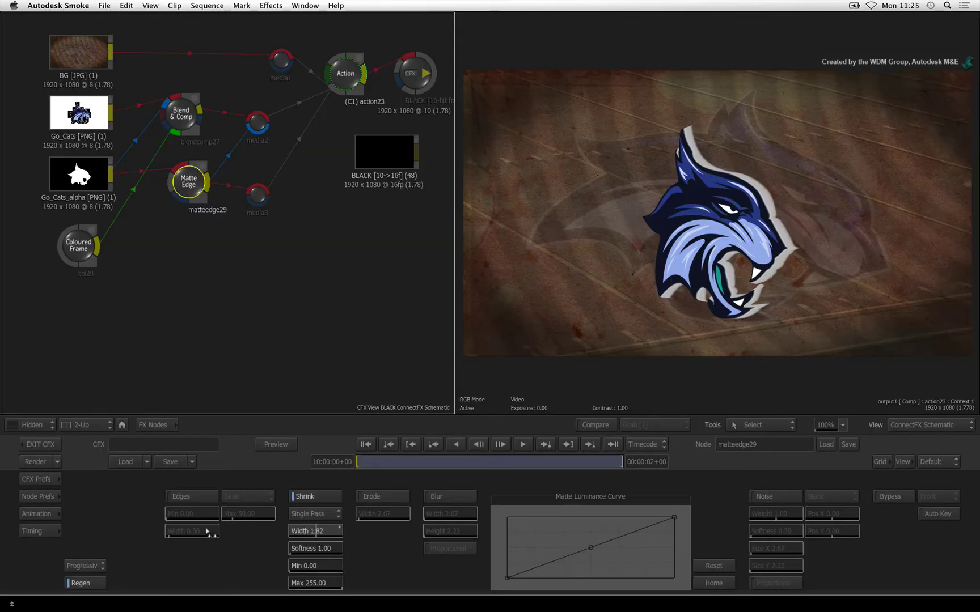
pyautogui.moveTo(208, 532); pyautogui.dragTo(15, 511)
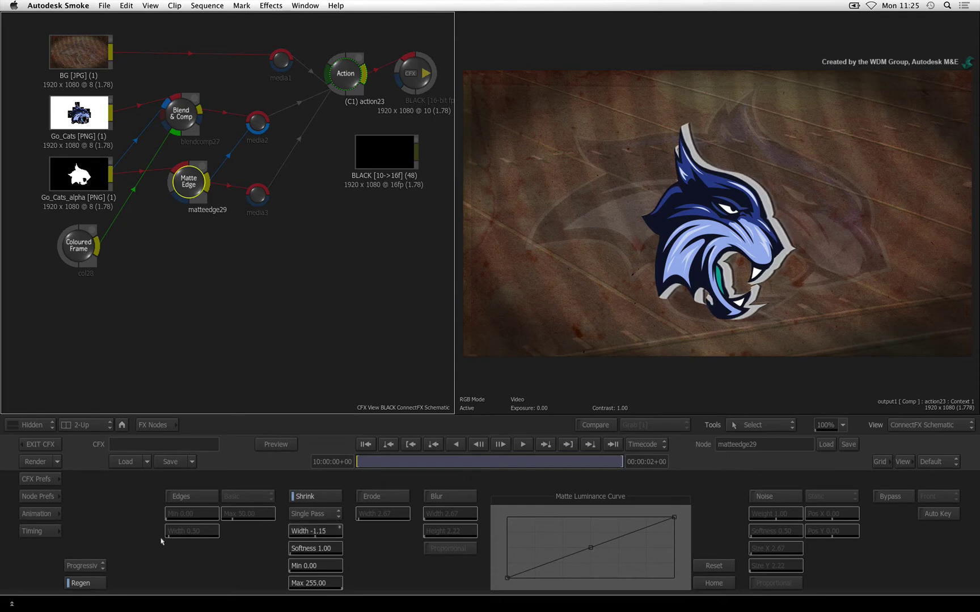
pyautogui.click(323, 533)
pyautogui.click(278, 496)
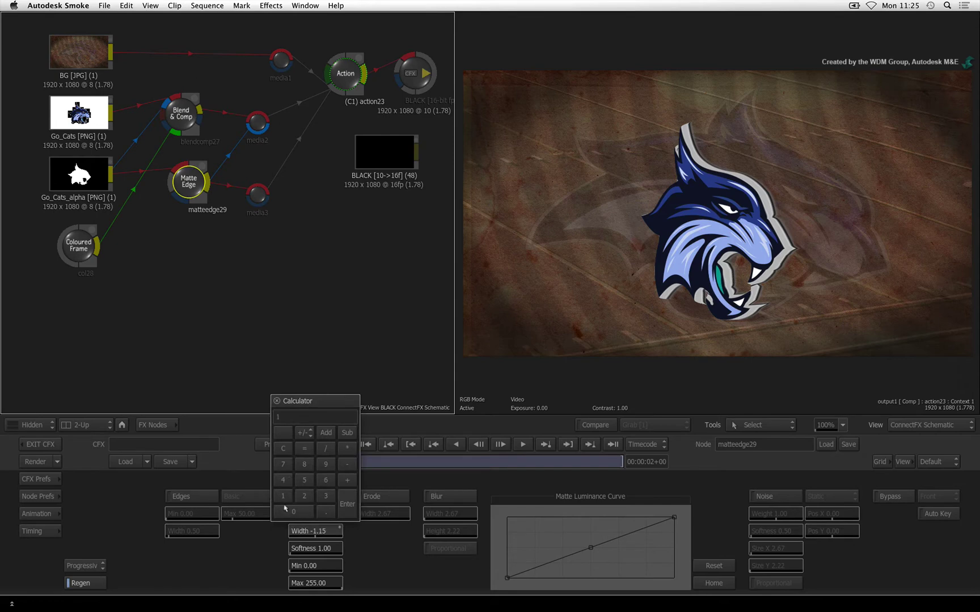
pyautogui.click(286, 510)
pyautogui.click(304, 433)
pyautogui.click(345, 491)
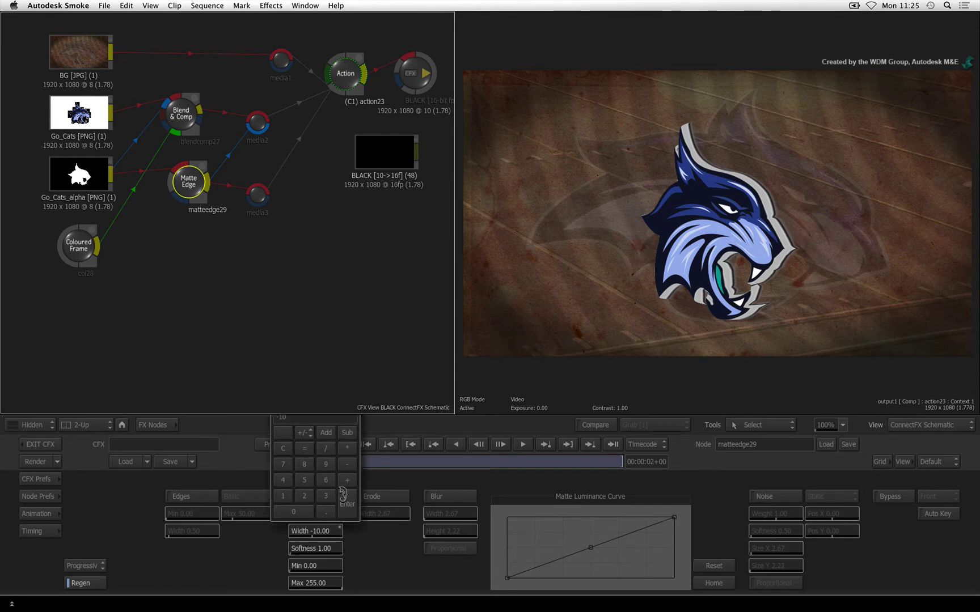
# Set the shrink softness to 0.50
pyautogui.click(322, 550)
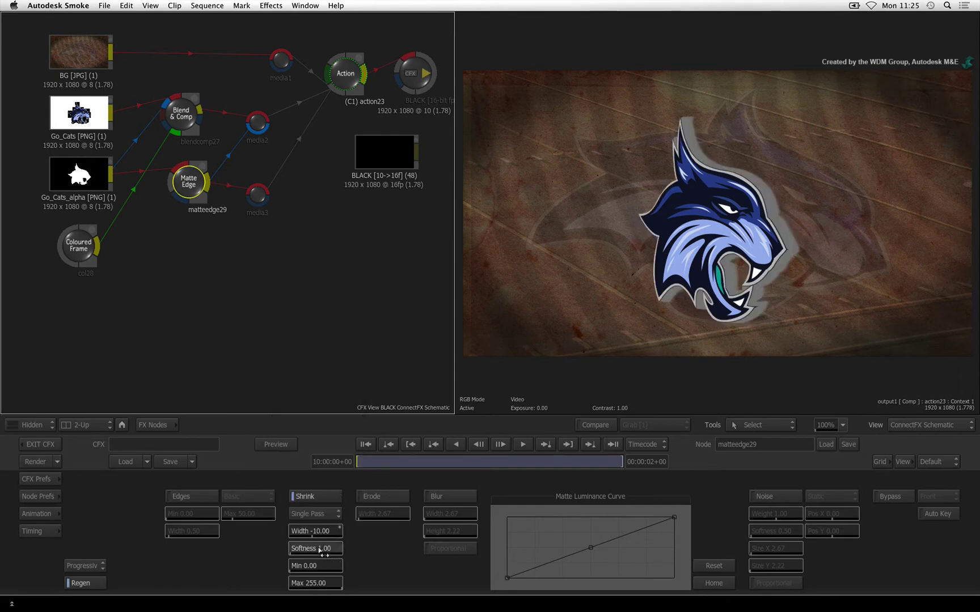
pyautogui.click(324, 529)
pyautogui.click(306, 497)
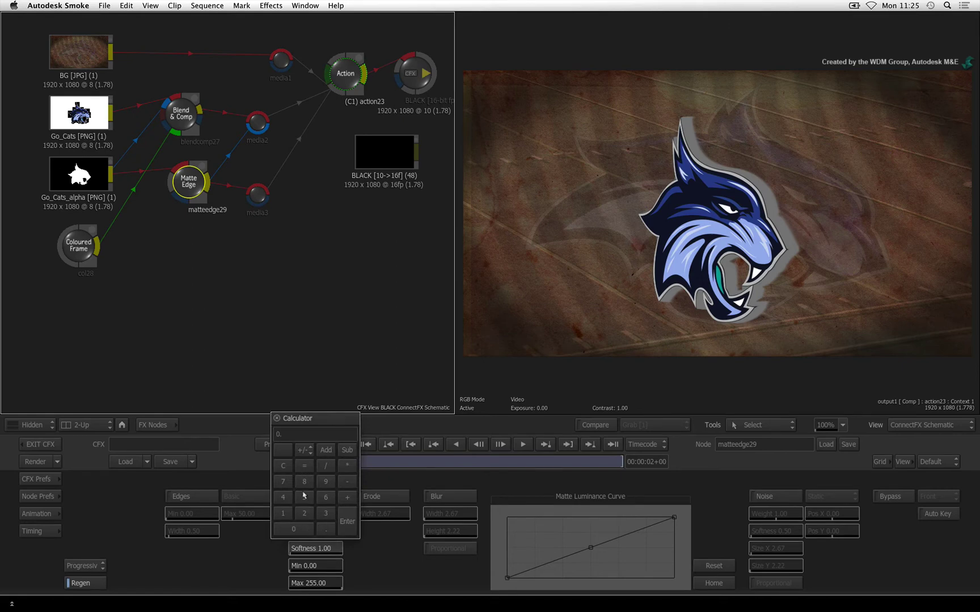
pyautogui.click(347, 521)
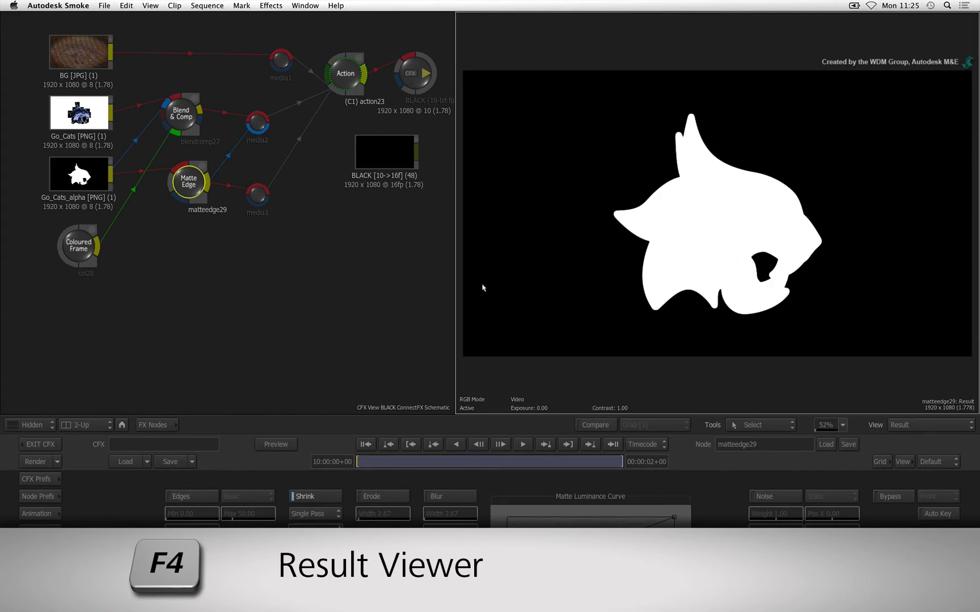
# Enable Shading in the Action node's Rendering prefs and rotate axis2 to -41° around Y
pyautogui.click(189, 189)
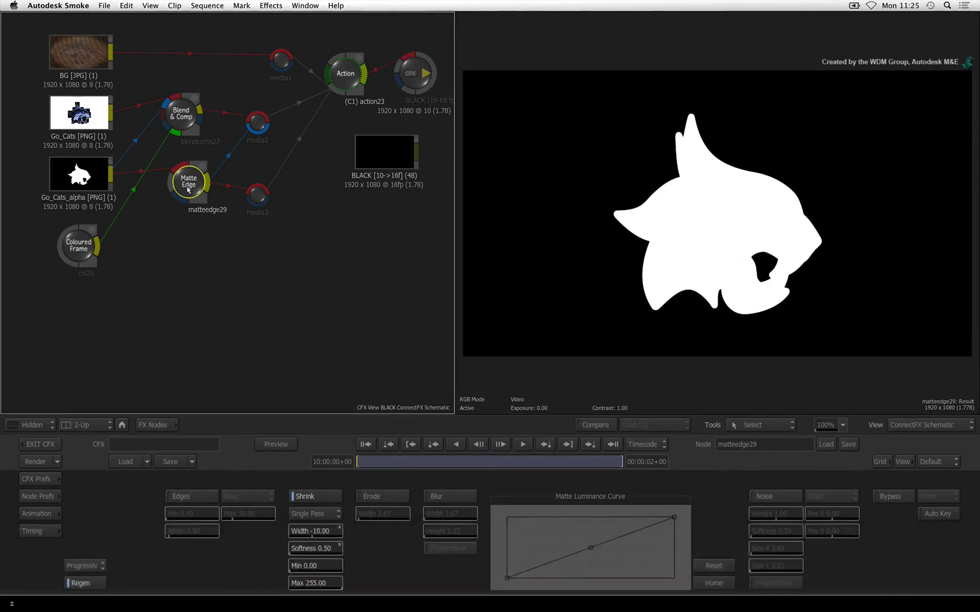
pyautogui.click(338, 79)
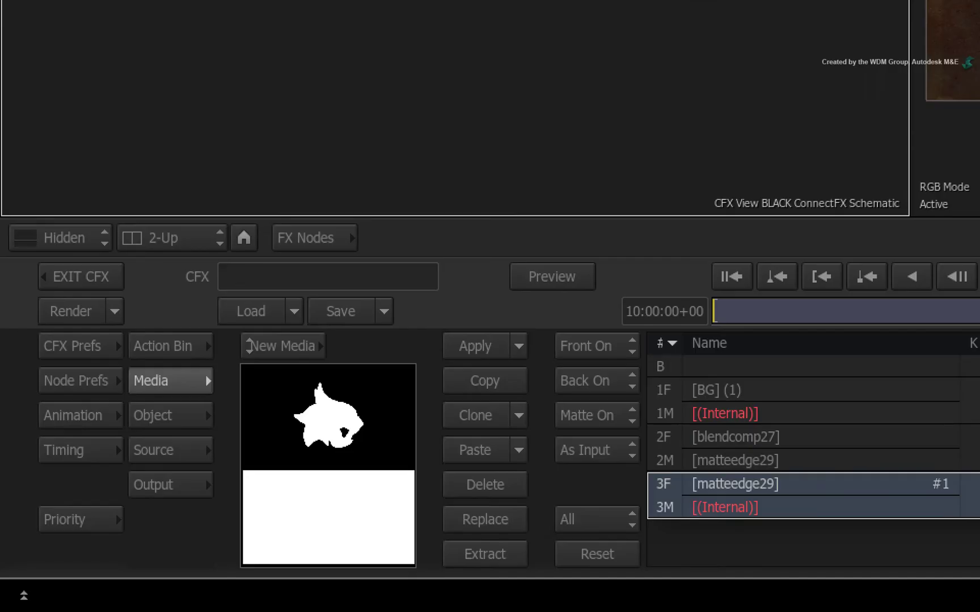
pyautogui.click(60, 381)
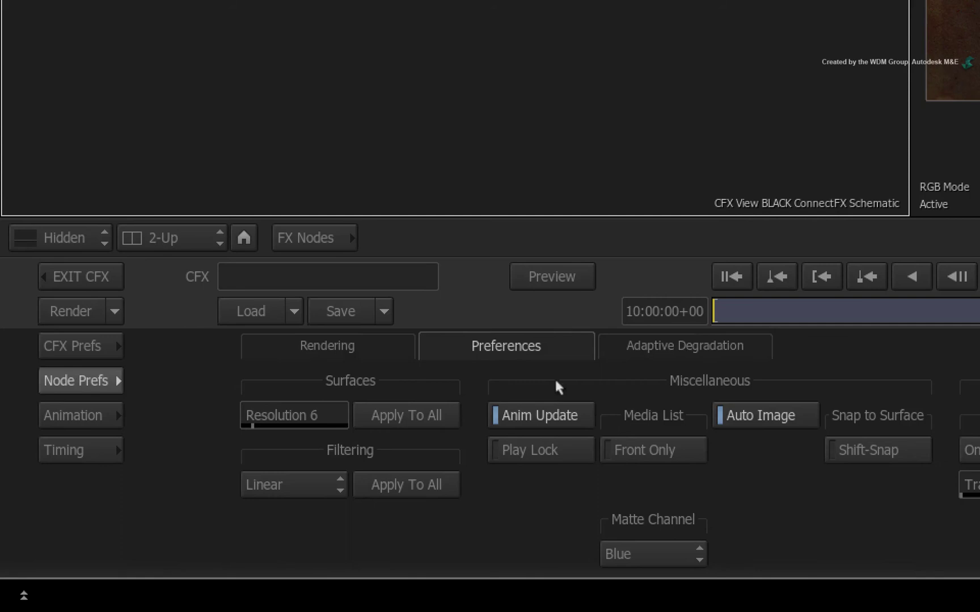
pyautogui.click(357, 350)
pyautogui.click(348, 532)
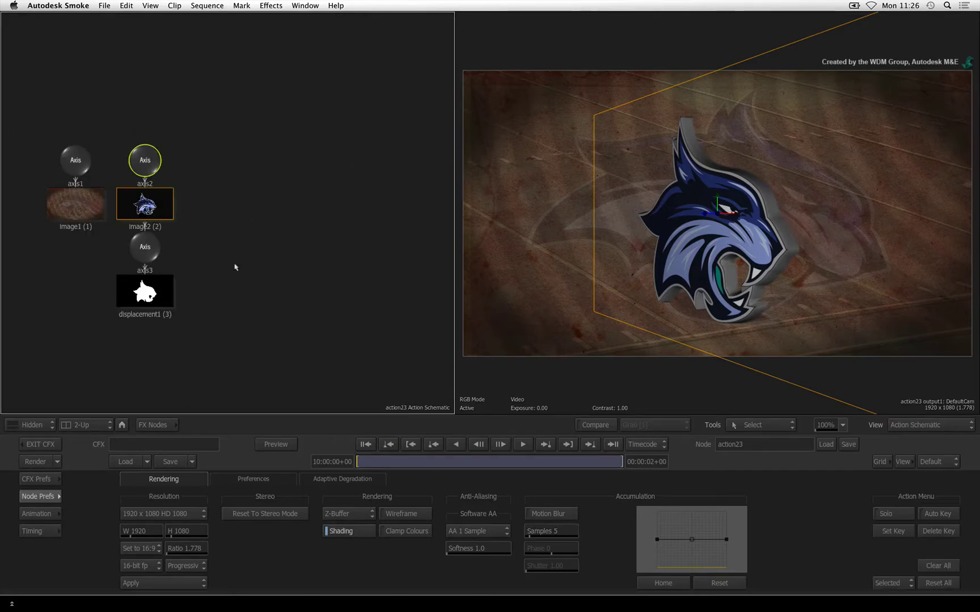
pyautogui.click(145, 160)
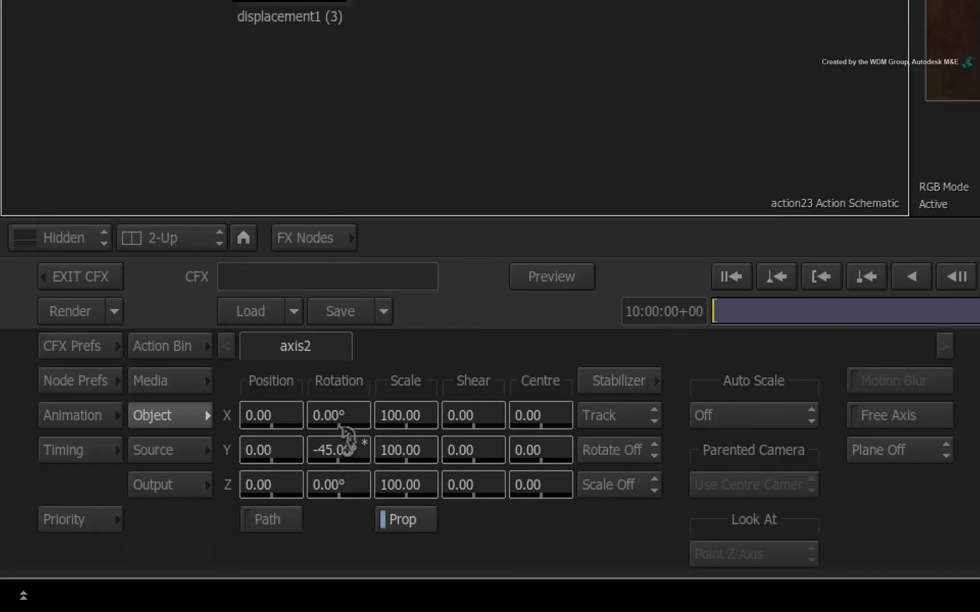
pyautogui.moveTo(354, 450); pyautogui.dragTo(579, 449)
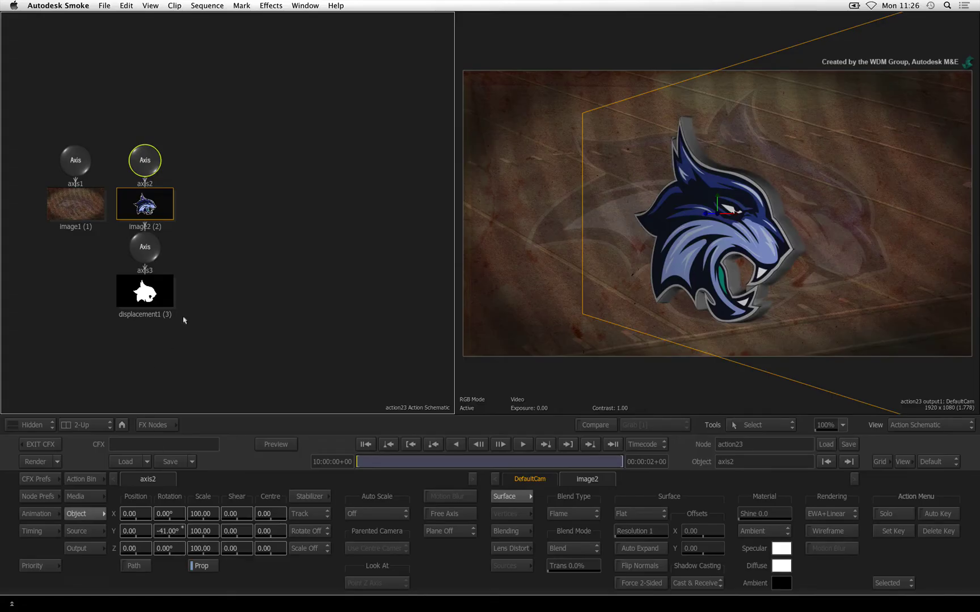
# Set the col28 Coloured Frame to black, then reopen the Action composite
pyautogui.hotkey('ctrl', 'Escape')
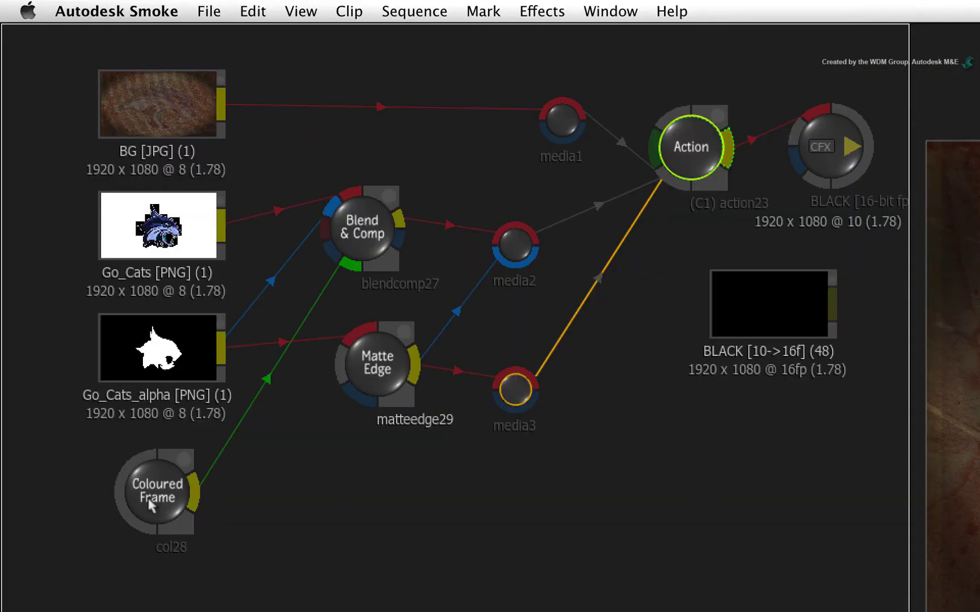
pyautogui.doubleClick(148, 498)
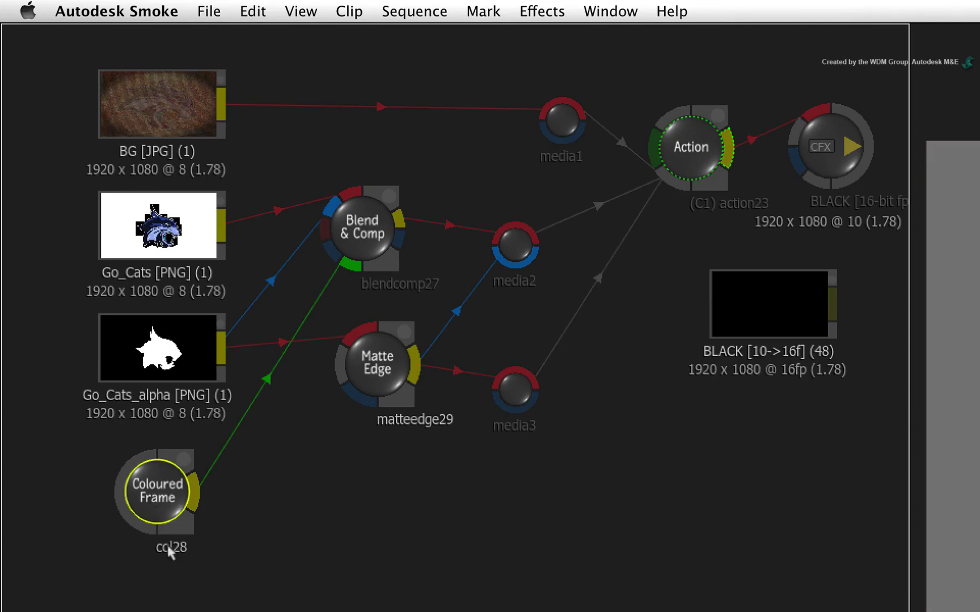
pyautogui.click(474, 380)
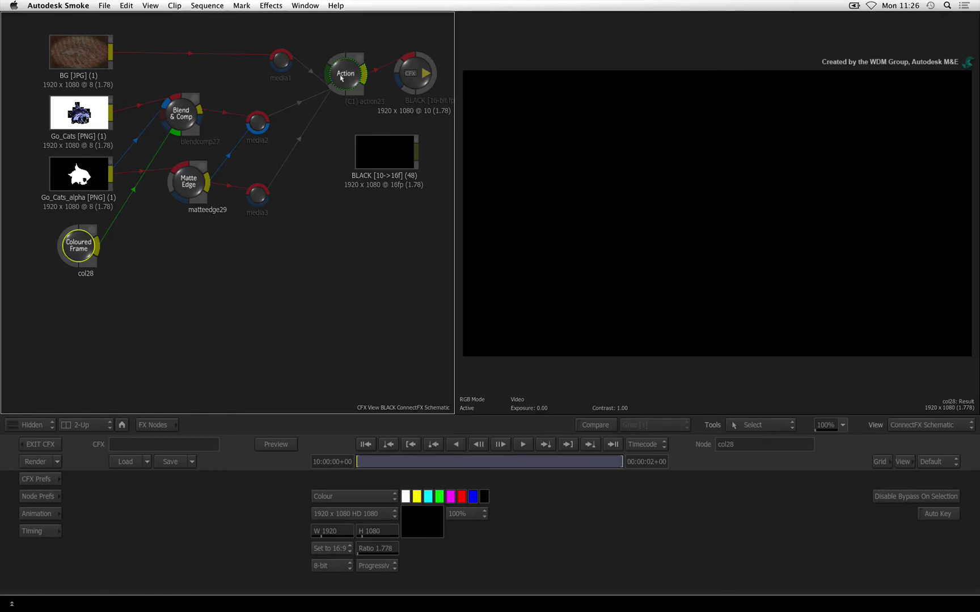
pyautogui.doubleClick(342, 77)
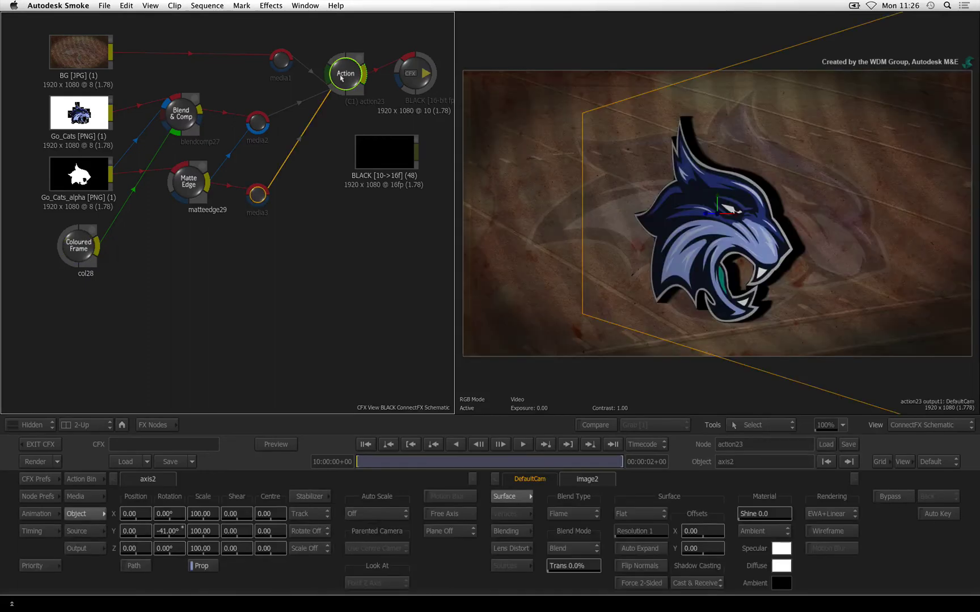